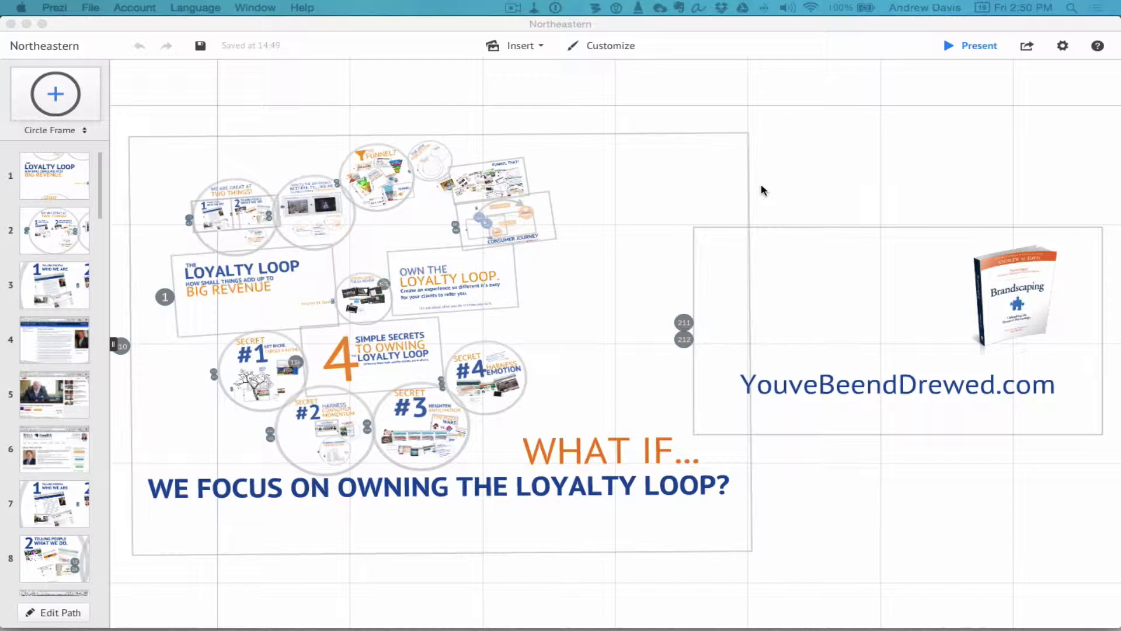
- Copy all the Loyalty Loop overview content from the Northeastern prezi, then switch back to TrackMaven Webinar
left_click(592, 25)
key("super+grave")
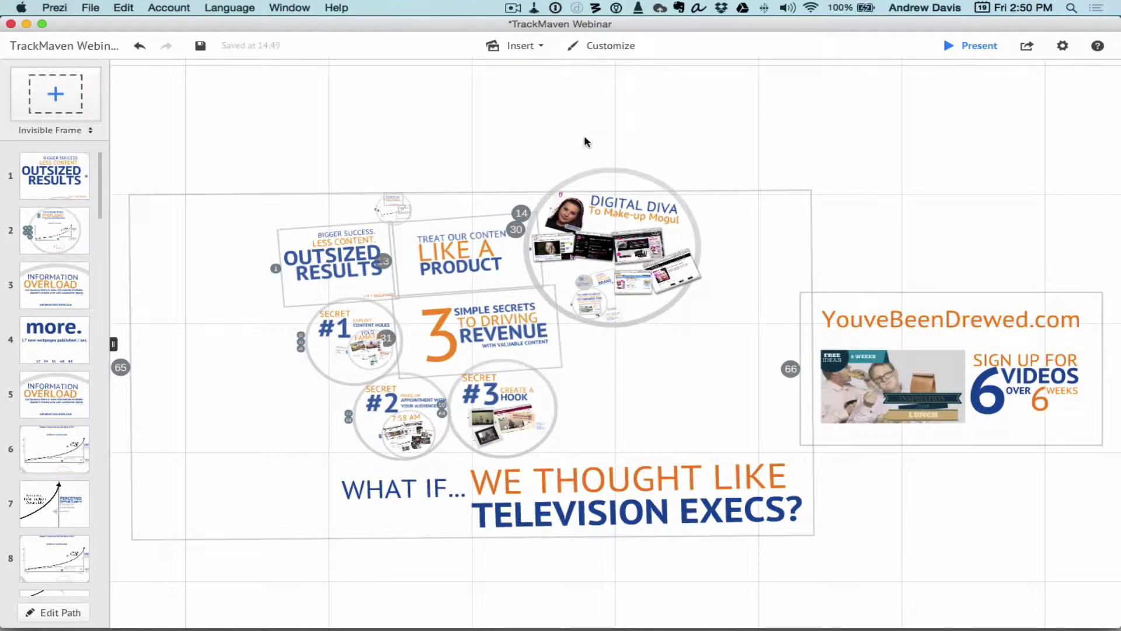
left_click_drag(578, 135, 578, 332)
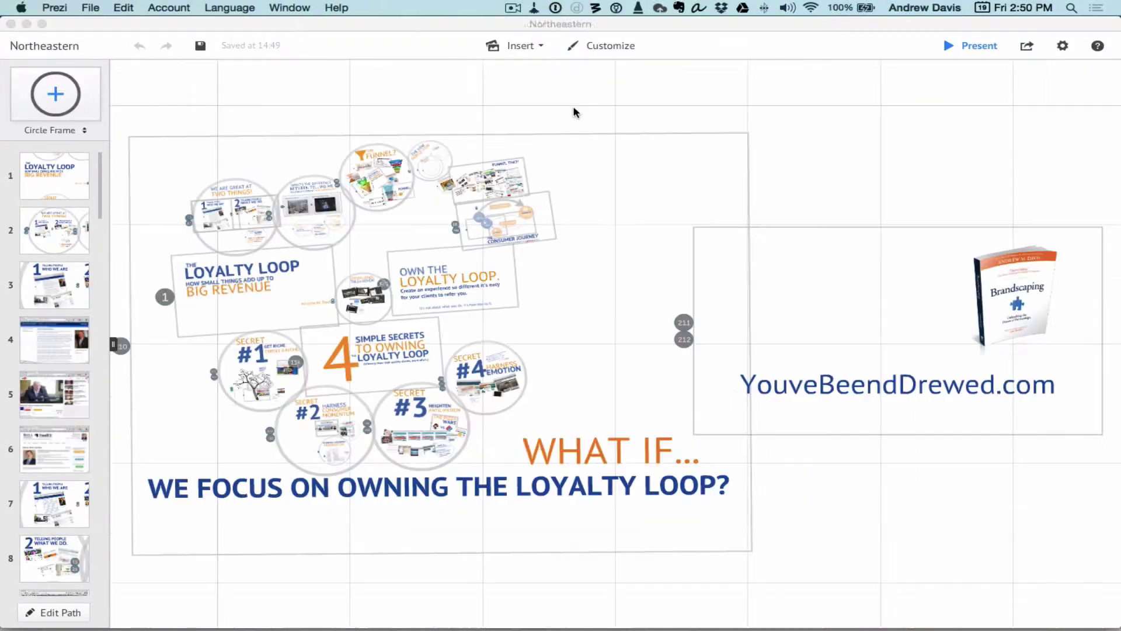
left_click(573, 111)
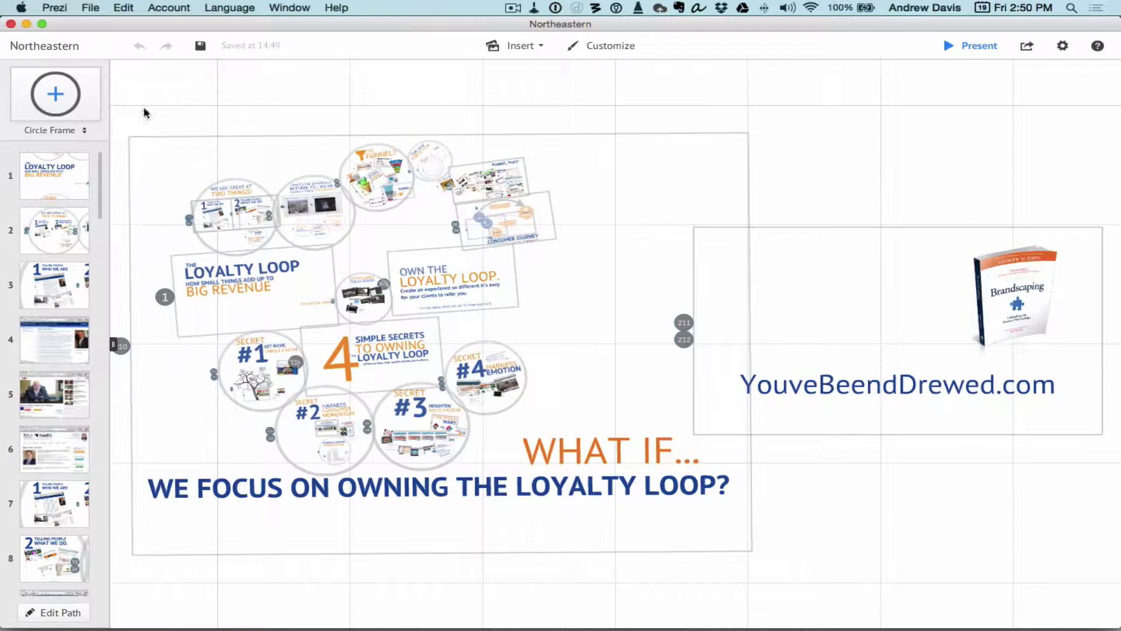
left_click_drag(118, 110, 821, 591)
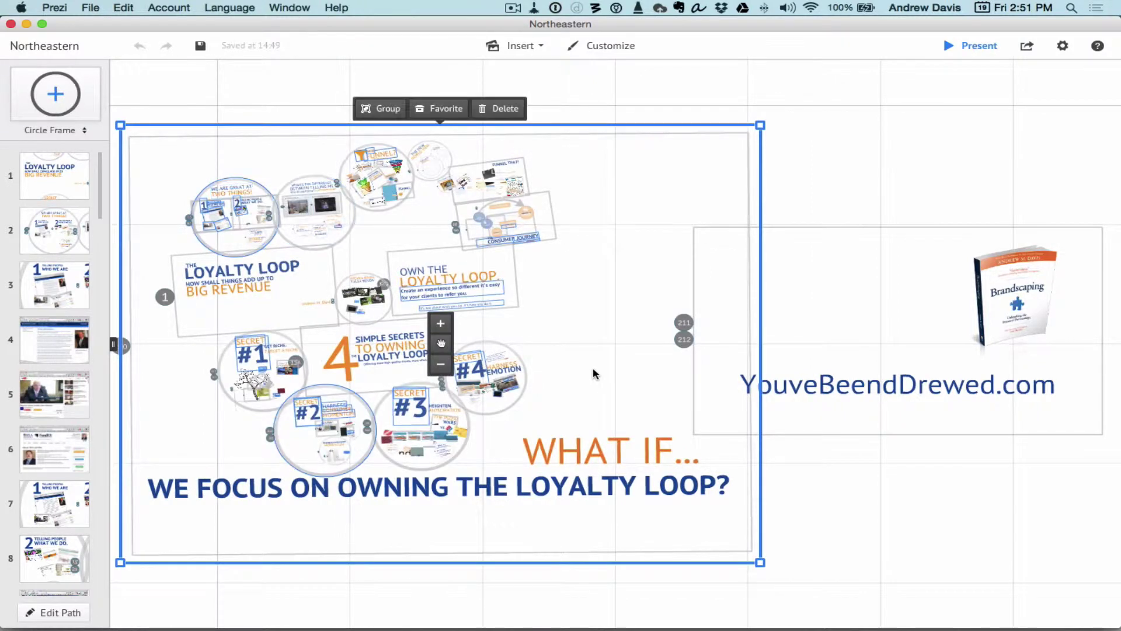
key("super+c")
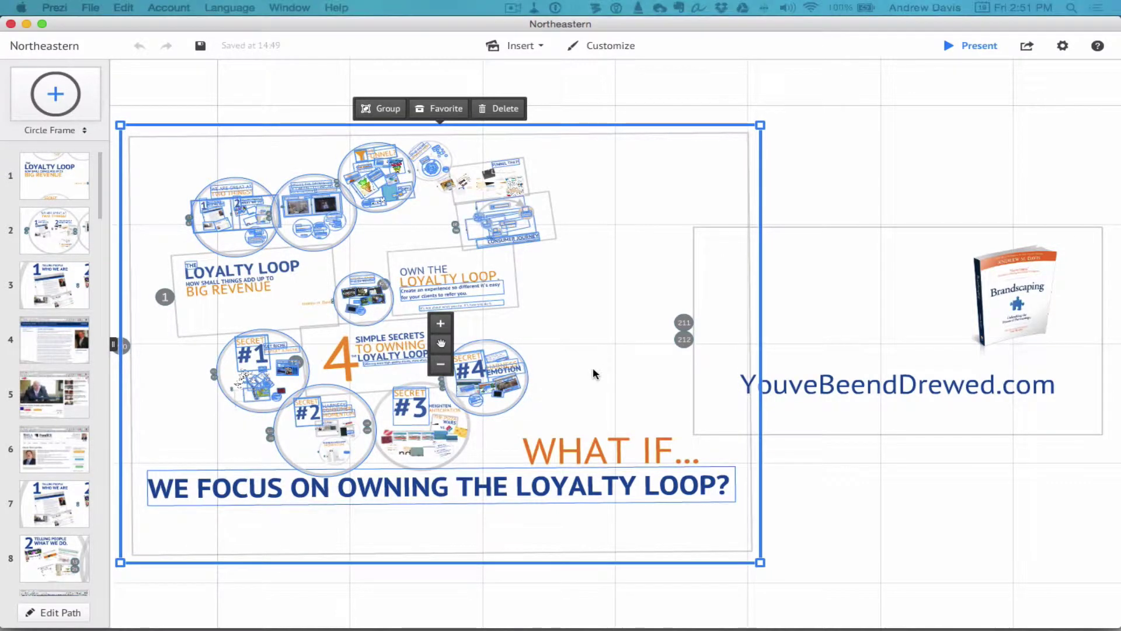
key("super+grave")
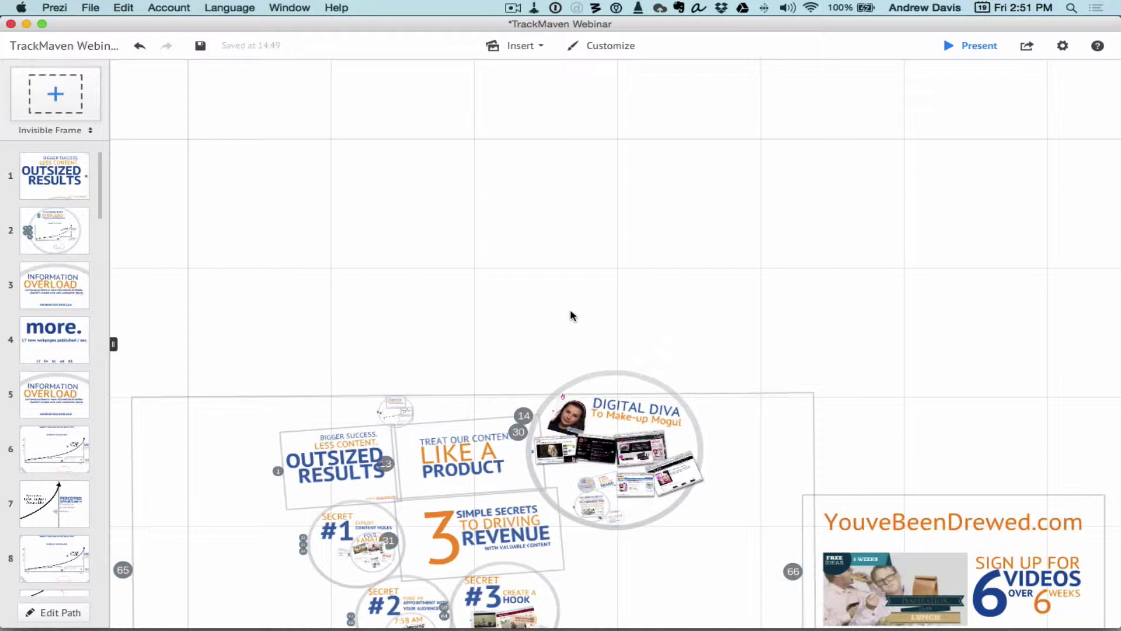
- Paste the Loyalty Loop group and move it above-right of the Outsized Results overview
left_click_drag(569, 320, 575, 411)
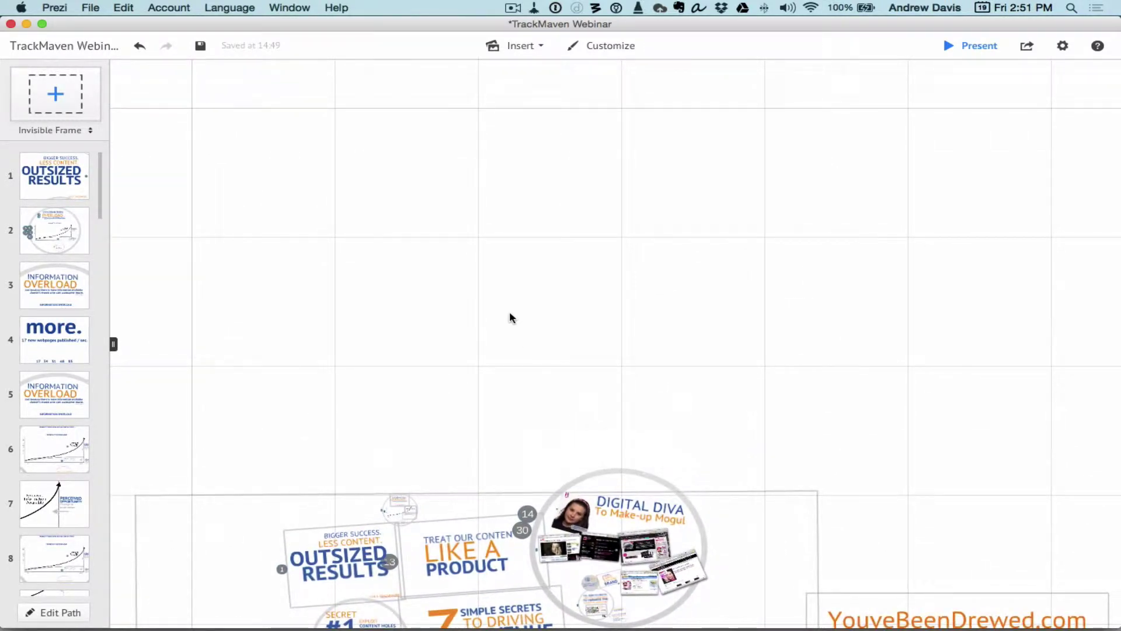
key("super+v")
key("super+v")
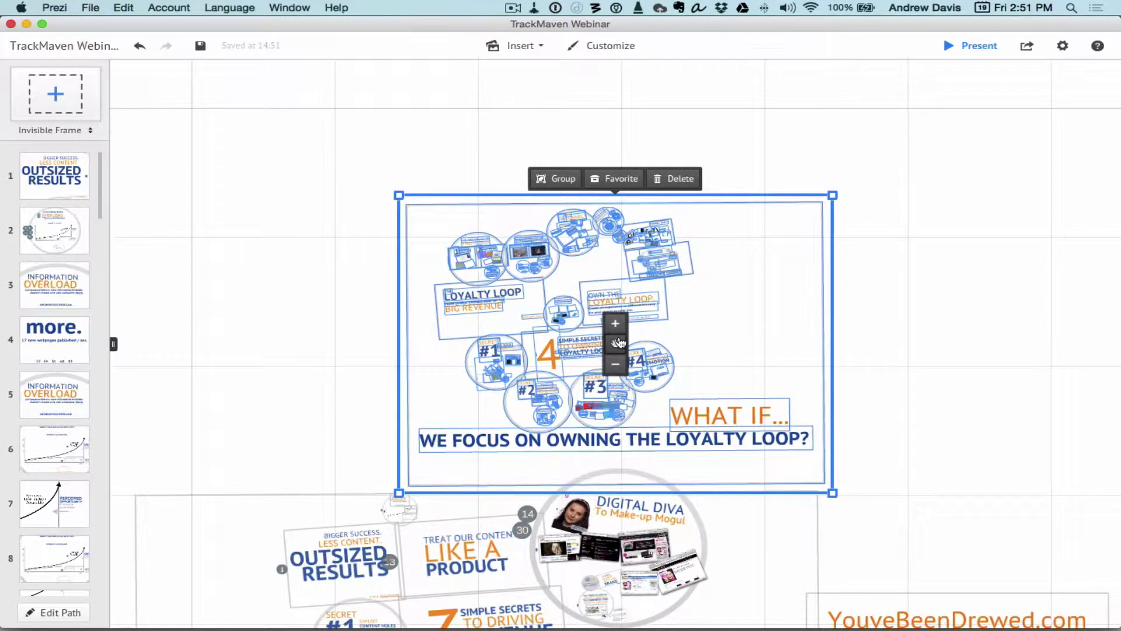
left_click_drag(618, 343, 934, 397)
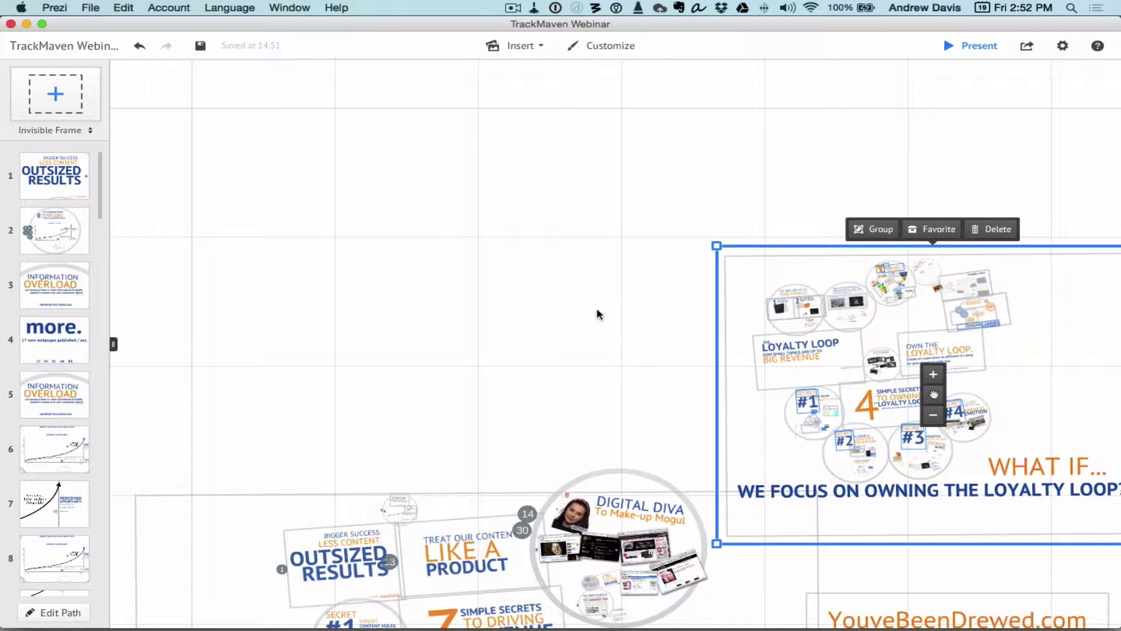
left_click(582, 261)
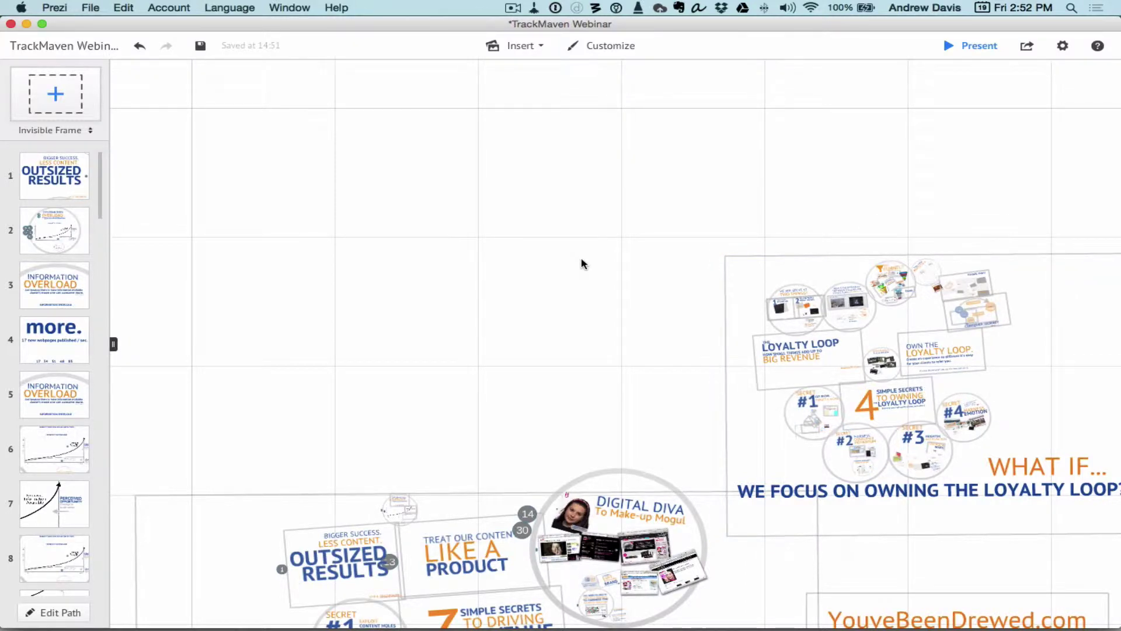
- Add the pasted Loyalty Loop frame as a new stop in the presentation path
scroll(582, 259, "down", 5)
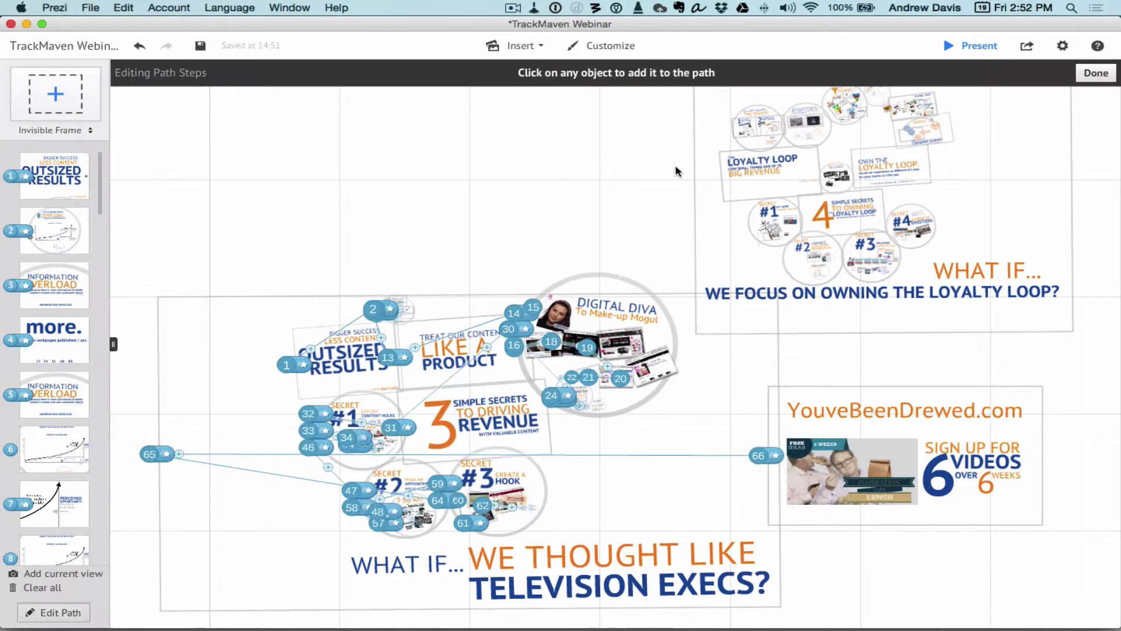
left_click_drag(902, 182, 876, 330)
left_click(752, 190)
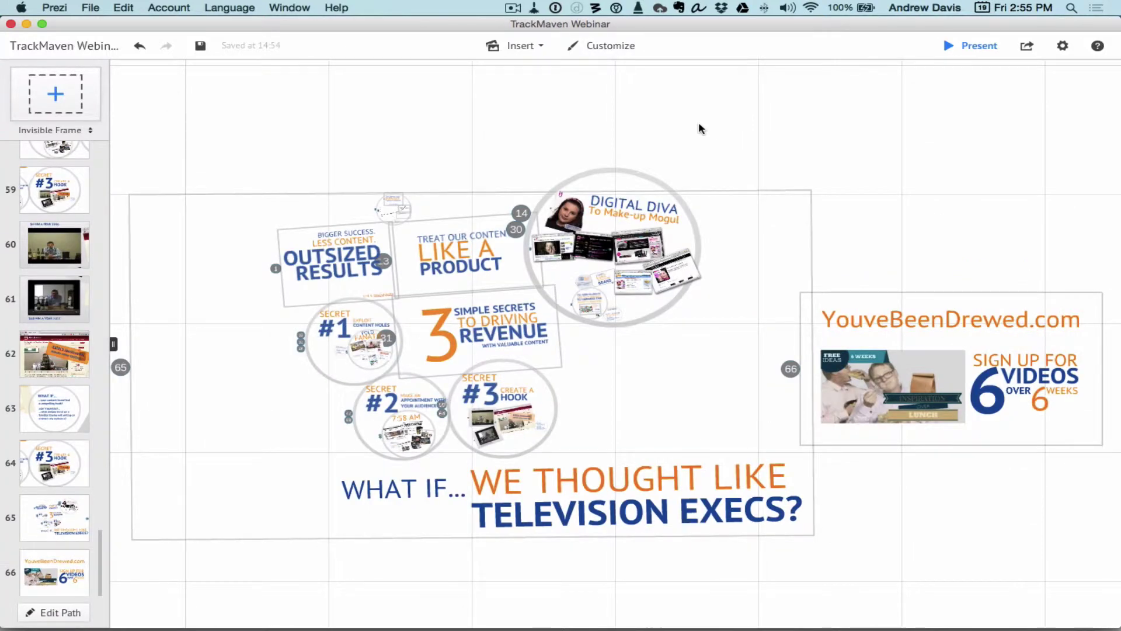
- Show the My Content favorites panel through Insert > My Content…
left_click(521, 46)
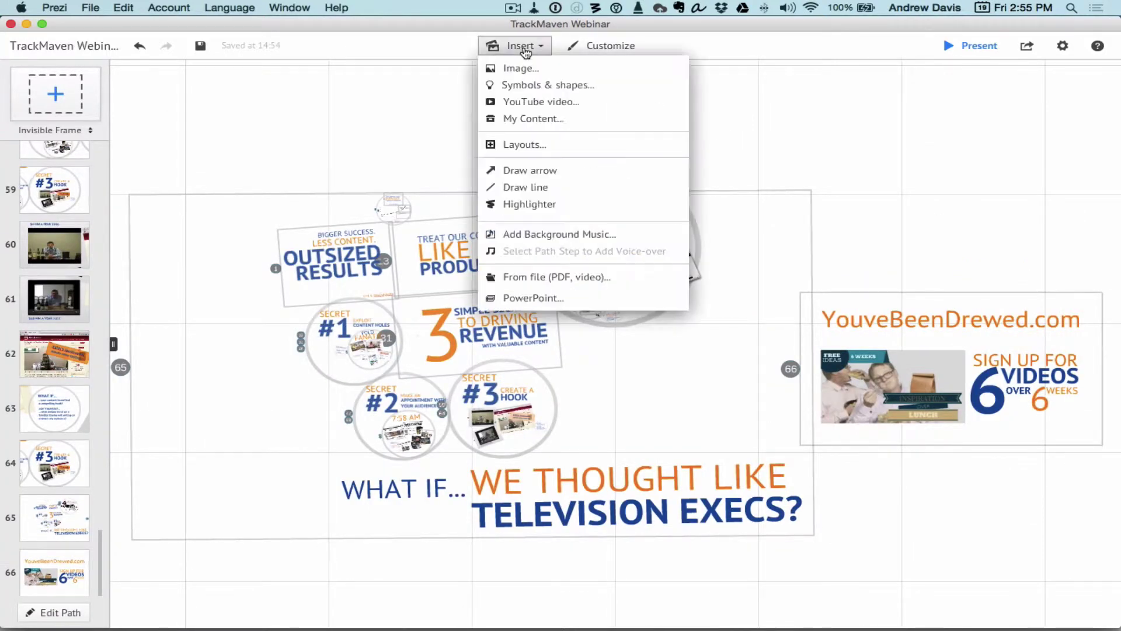
left_click(531, 119)
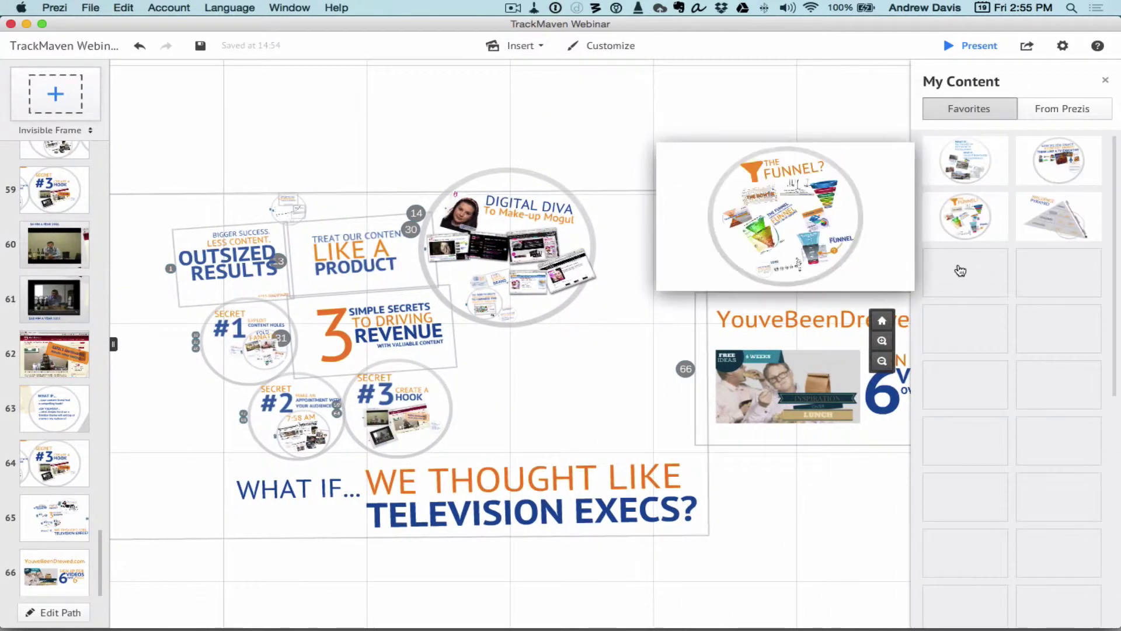
mouse_move(972, 164)
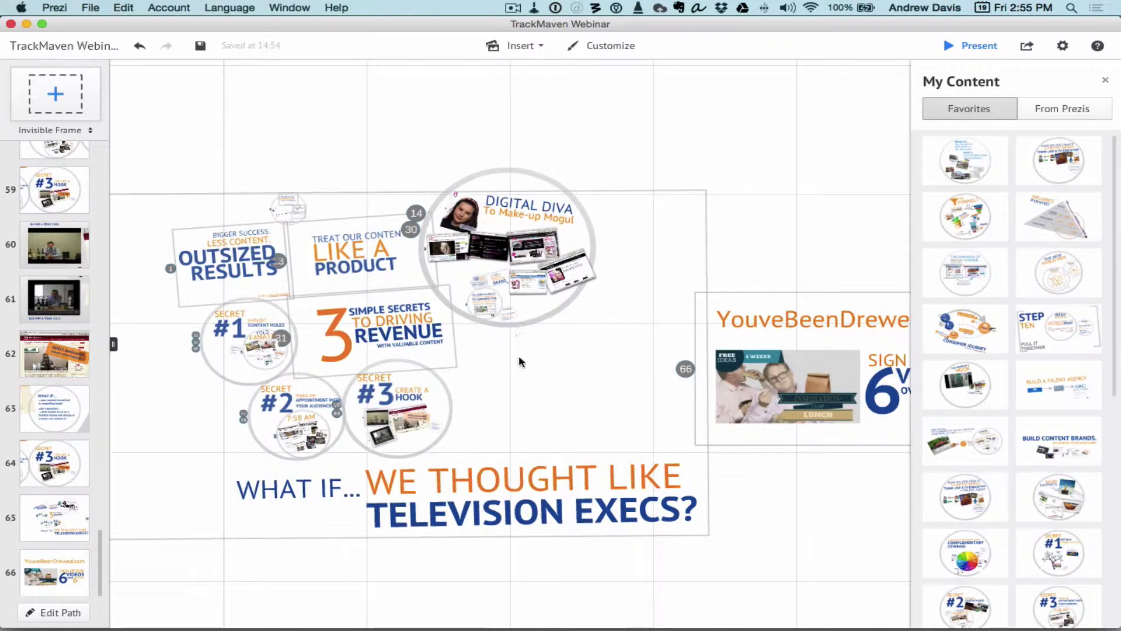
- Place the New World View favorite right of 3 Simple Secrets, enlarge it and nudge it left
scroll(505, 367, "down", 2)
scroll(503, 362, "up", 4)
scroll(503, 358, "up", 3)
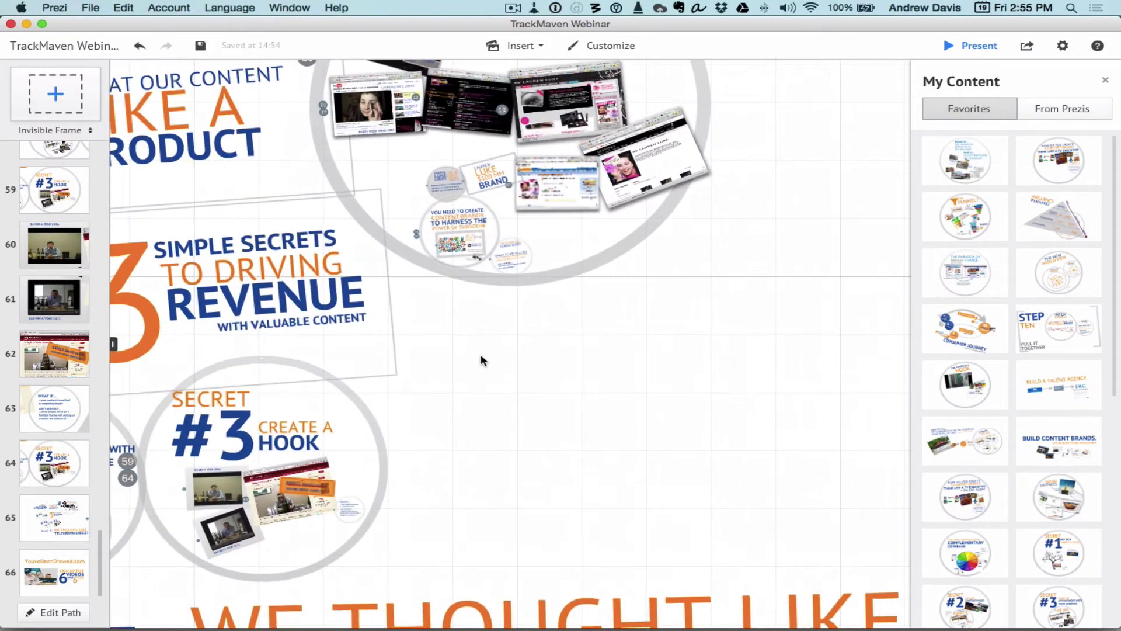
left_click_drag(481, 356, 597, 325)
scroll(593, 325, "up", 1)
scroll(593, 325, "up", 4)
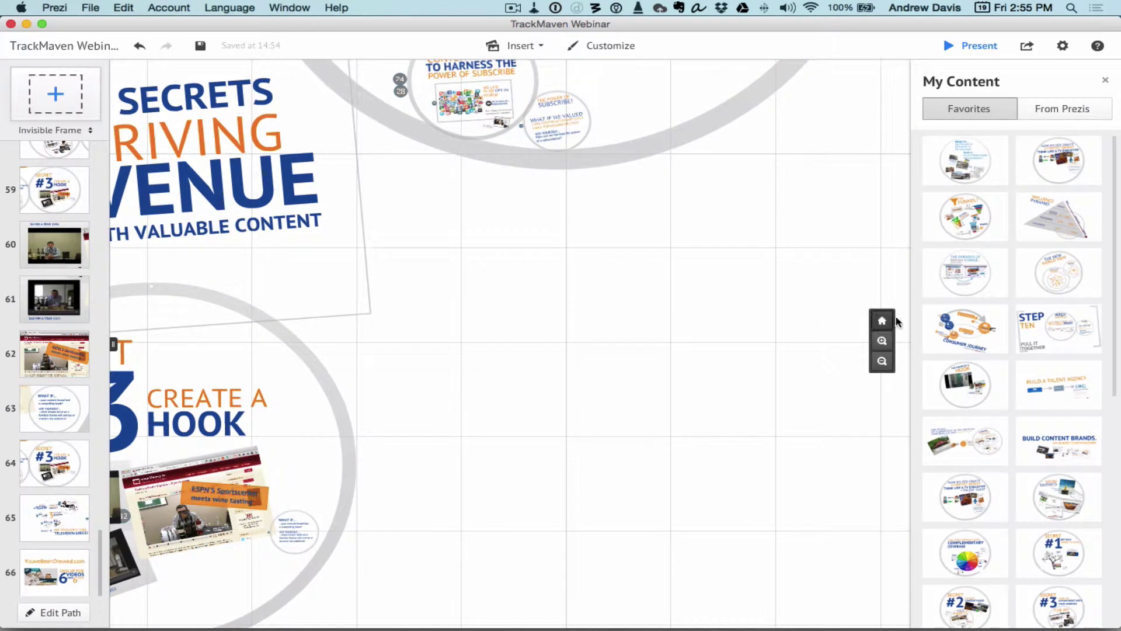
mouse_move(1070, 279)
left_click_drag(1070, 279, 496, 286)
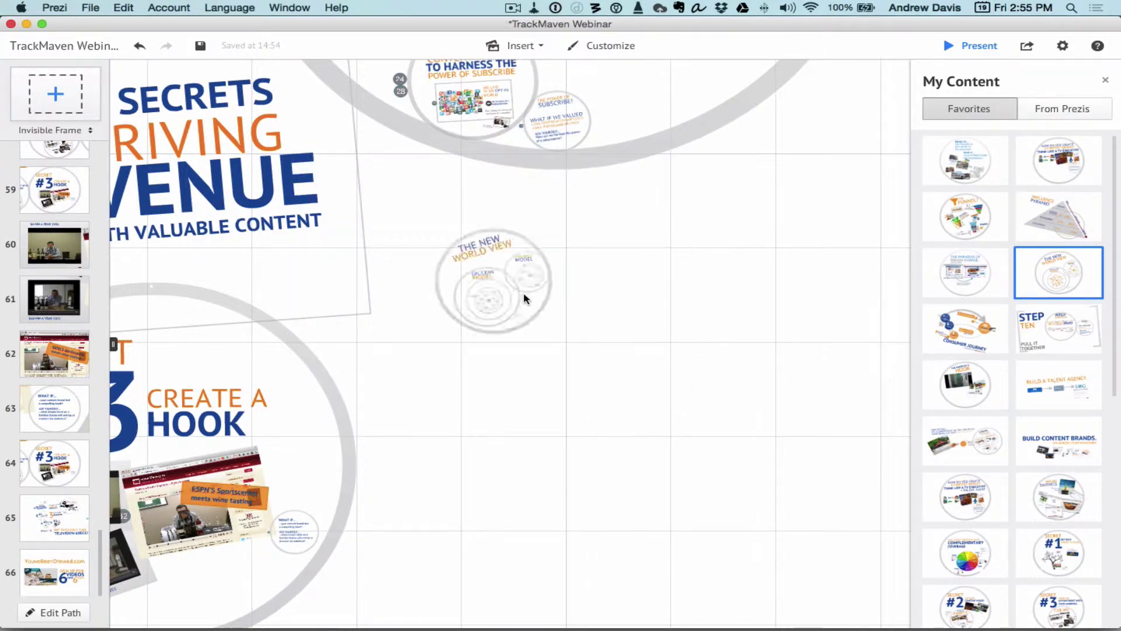
left_click(552, 308)
left_click_drag(565, 343, 712, 402)
mouse_move(491, 286)
left_click_drag(483, 292, 461, 296)
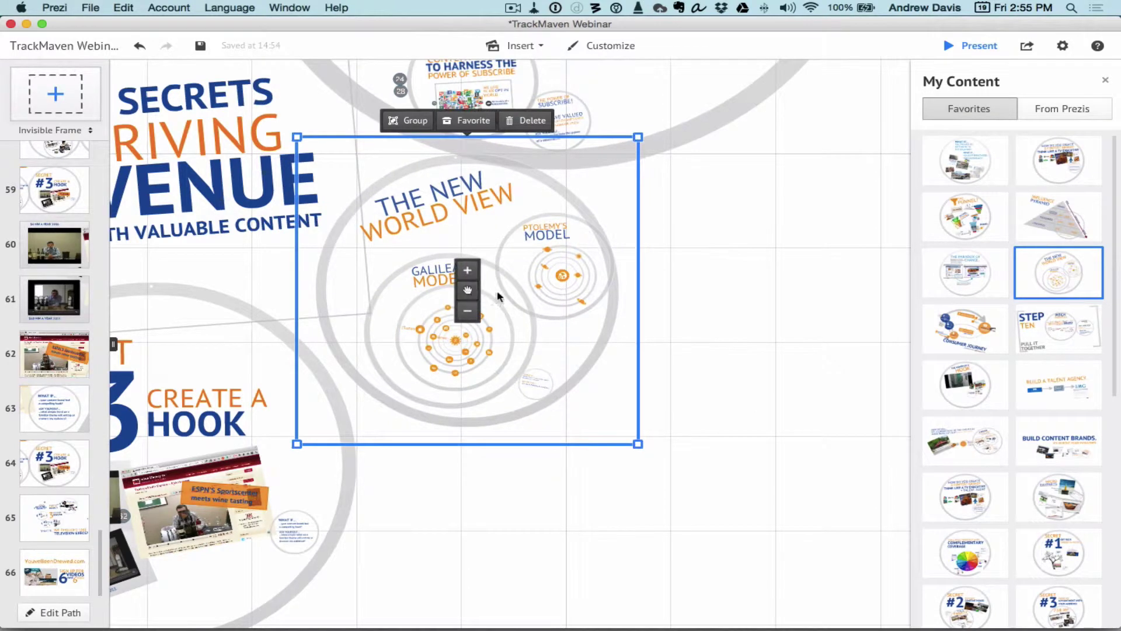
- Preview the presentation full screen, then exit and select the New World View circle frame
key("space")
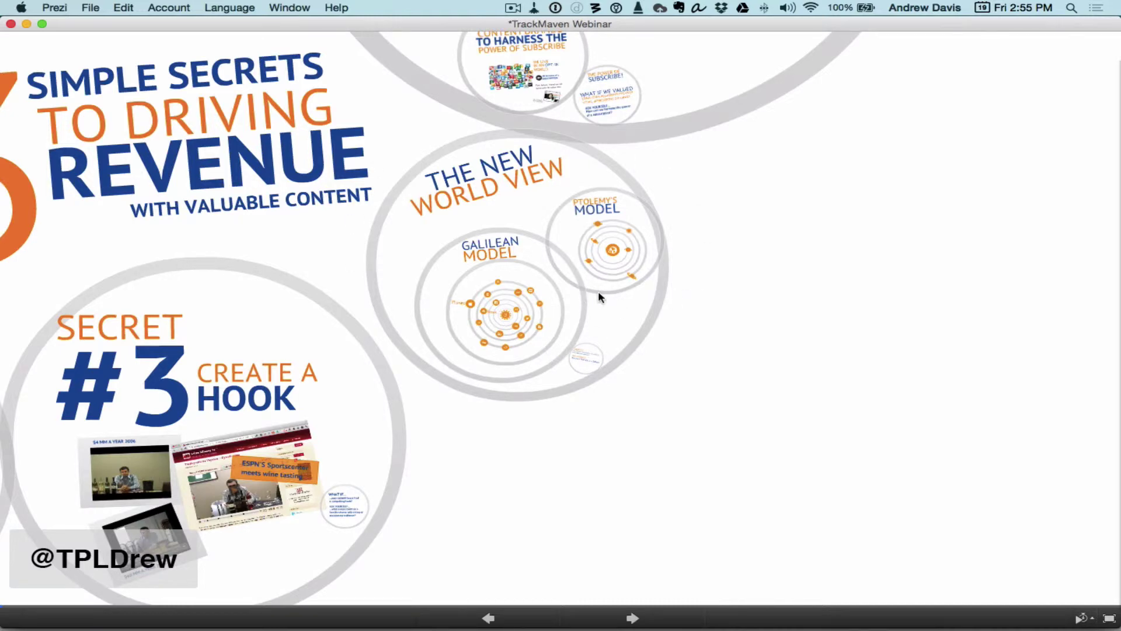
scroll(598, 291, "down", 3)
scroll(701, 303, "down", 2)
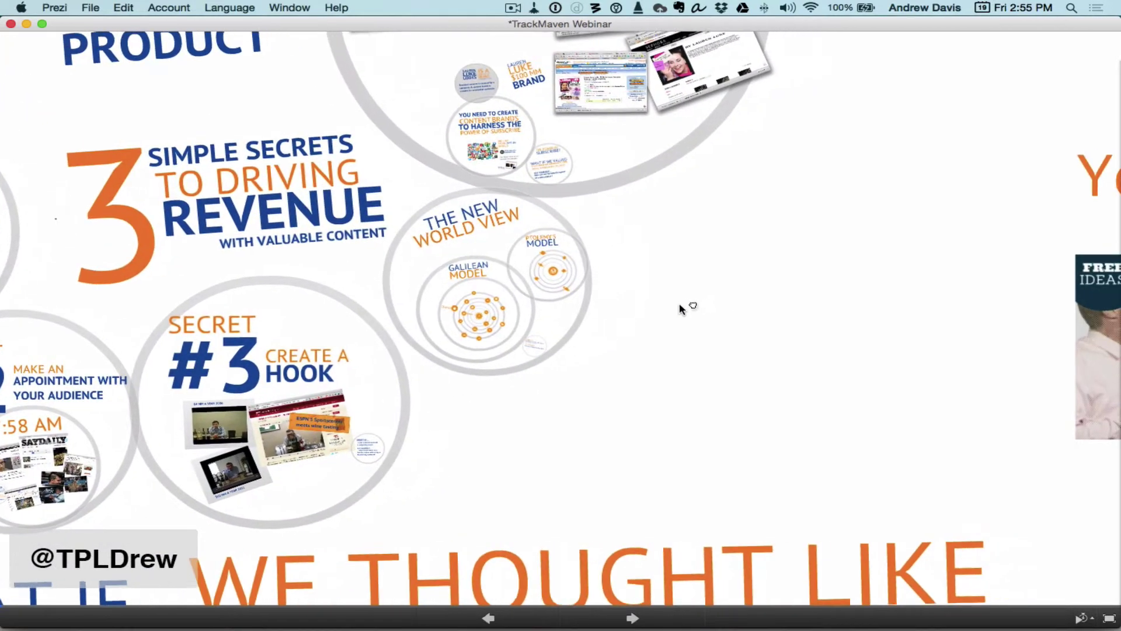
key("Escape")
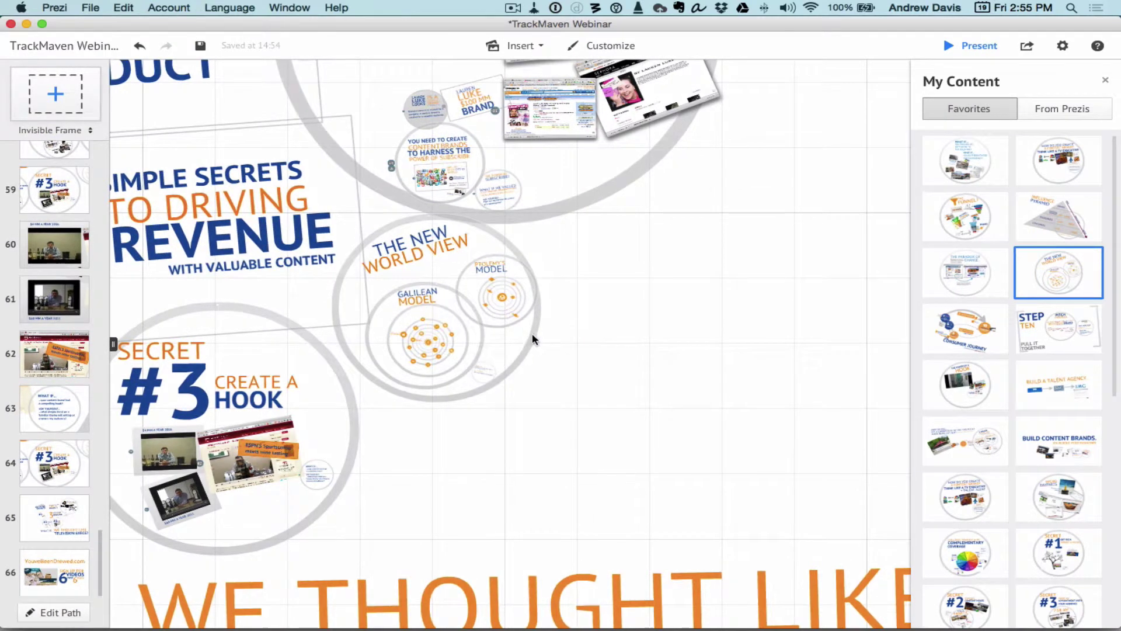
left_click(530, 333)
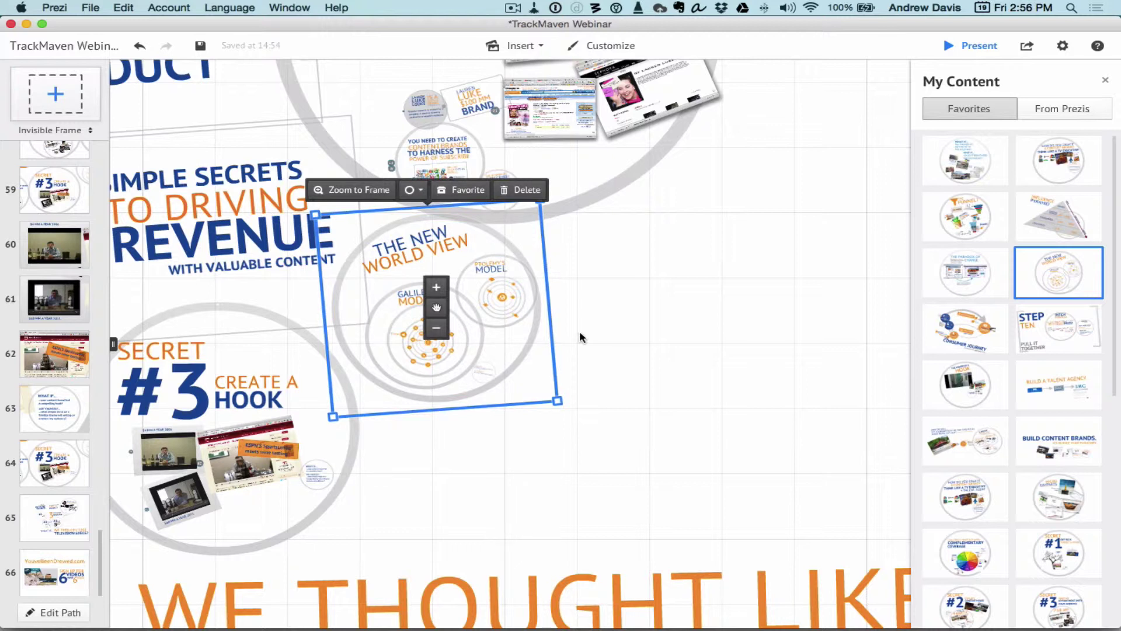
- Save the selected New World View circle frame to Favorites
left_click(461, 192)
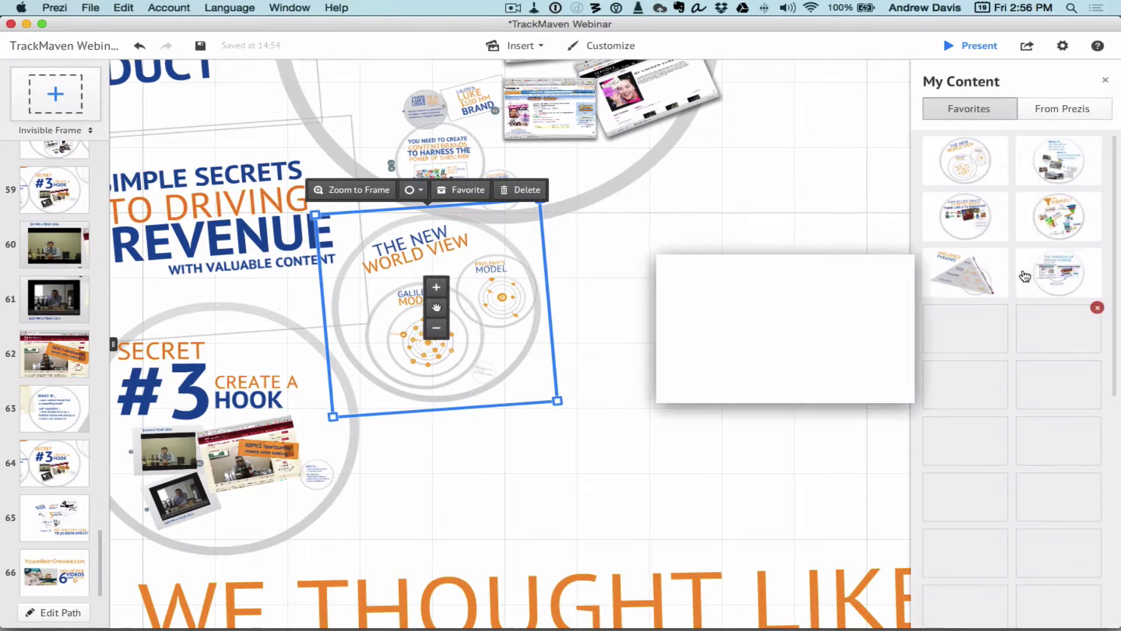
- Delete the duplicate New World View entry at the top of the Favorites list
mouse_move(963, 170)
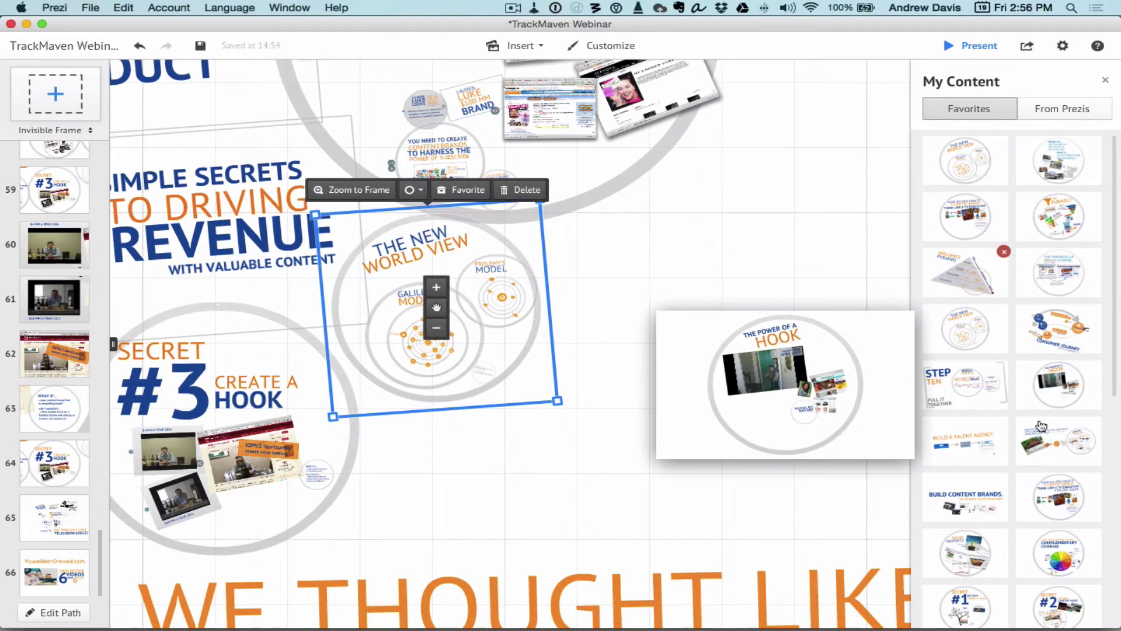
scroll(1045, 374, "down", 3)
scroll(1040, 372, "up", 4)
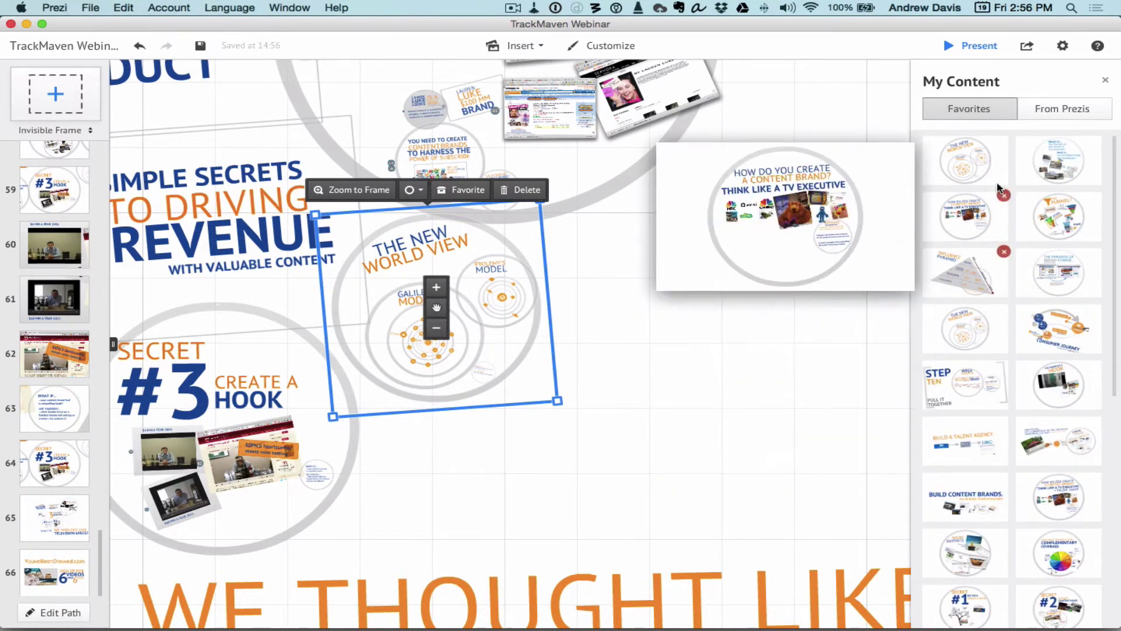
scroll(1056, 384, "down", 5)
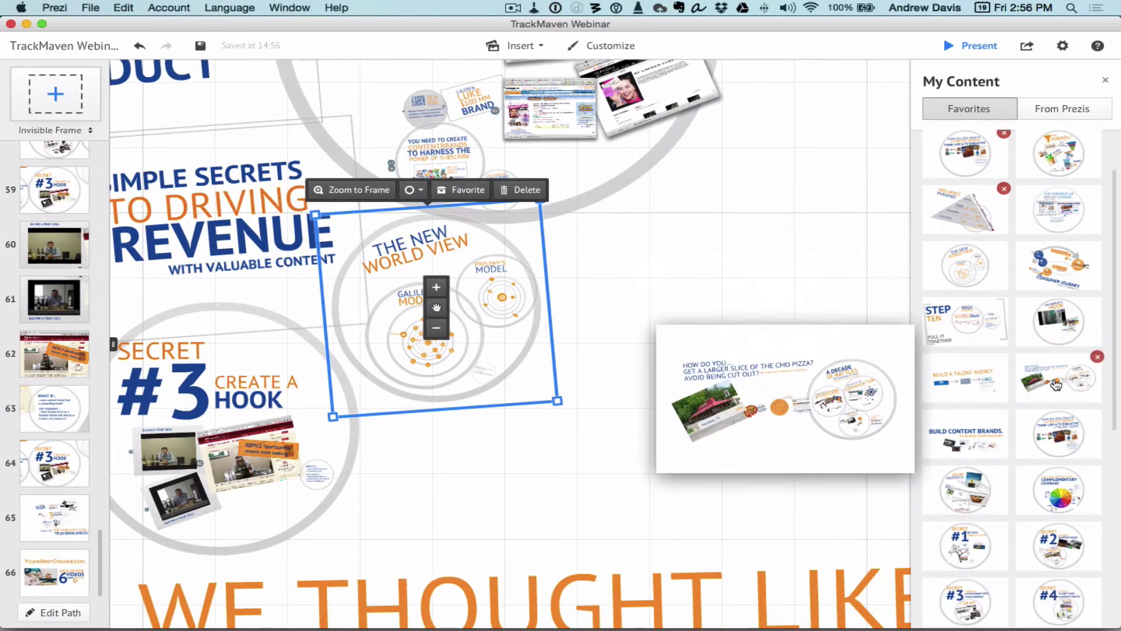
scroll(1056, 383, "down", 2)
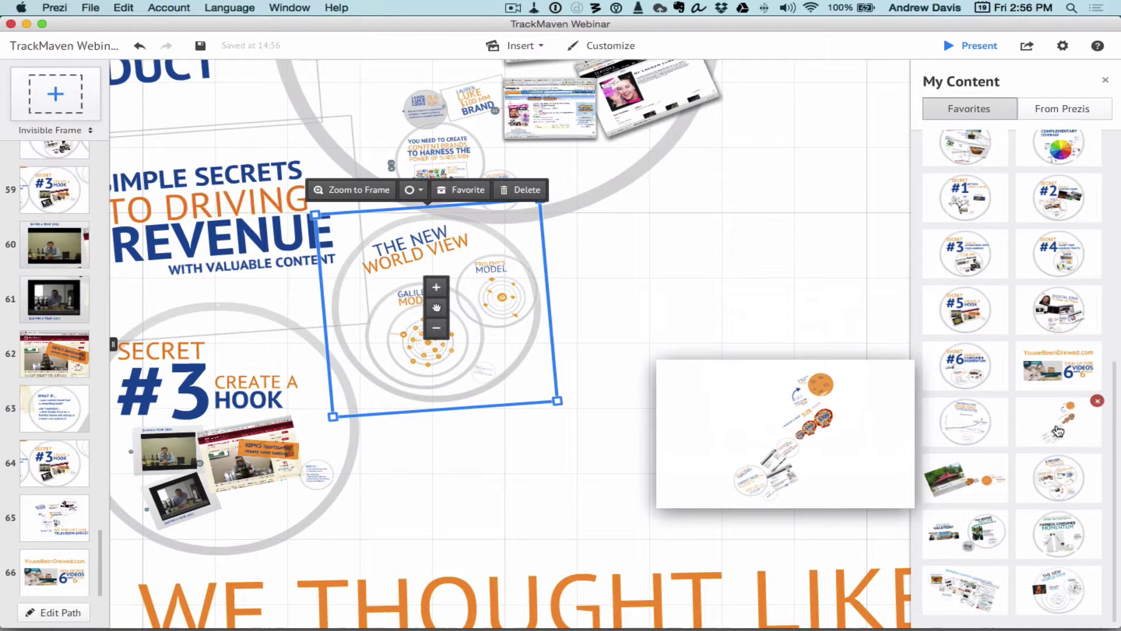
scroll(1057, 431, "up", 7)
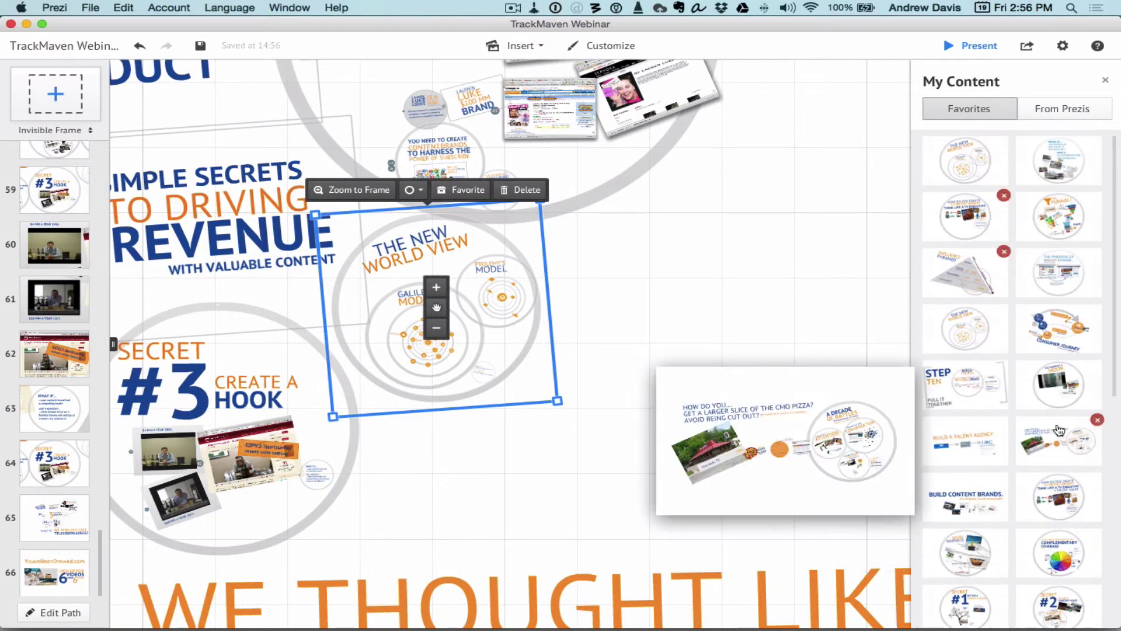
mouse_move(974, 344)
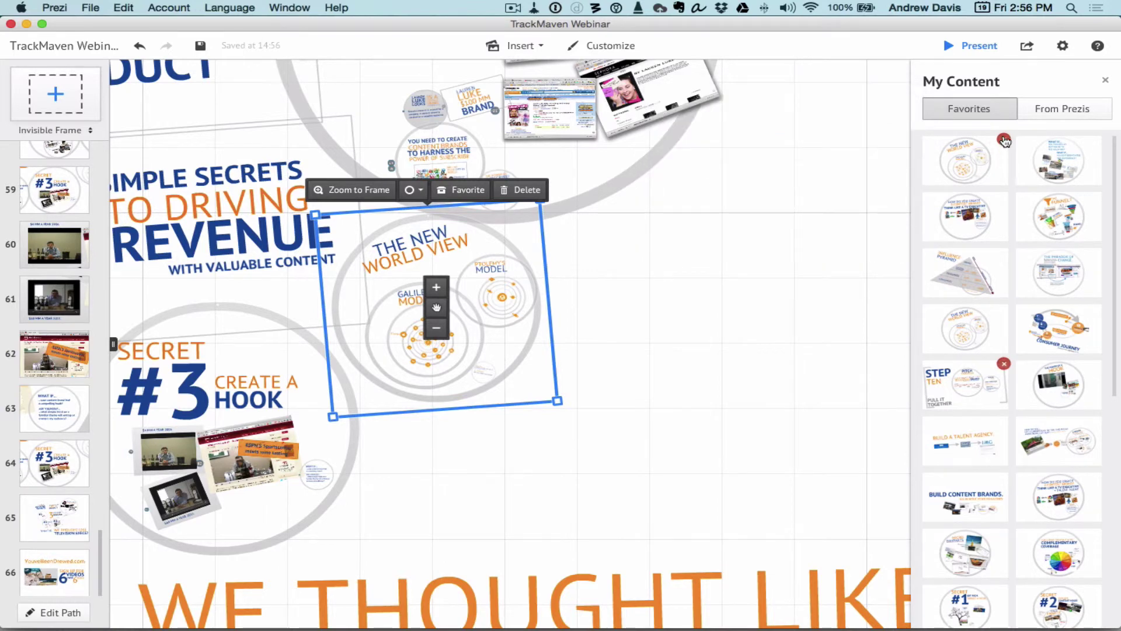
left_click(1004, 141)
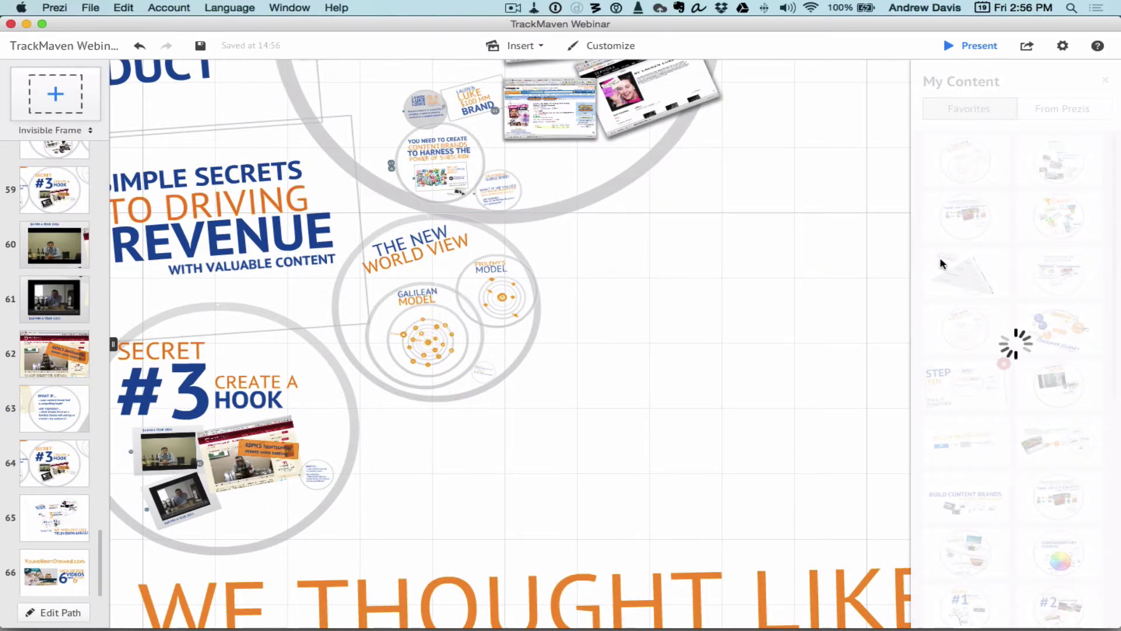